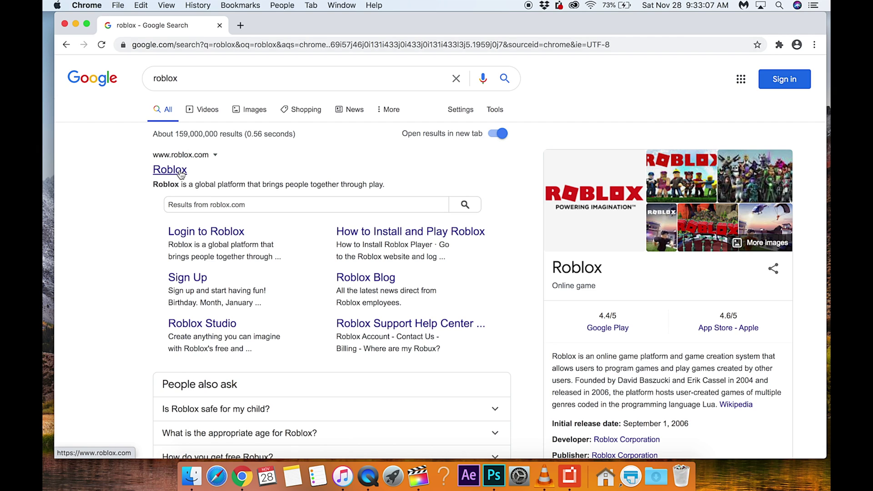
click(181, 172)
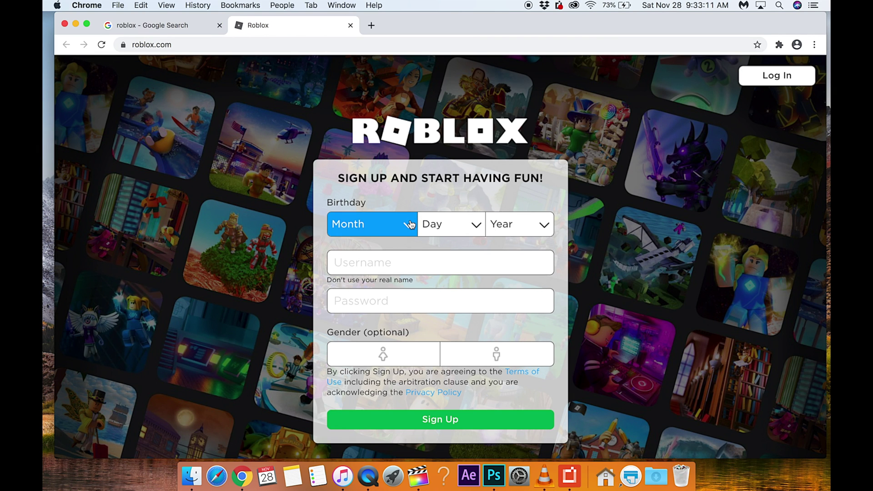
Choose Month January, Day 01 and Year 2000 in the Birthday dropdowns.
click(411, 223)
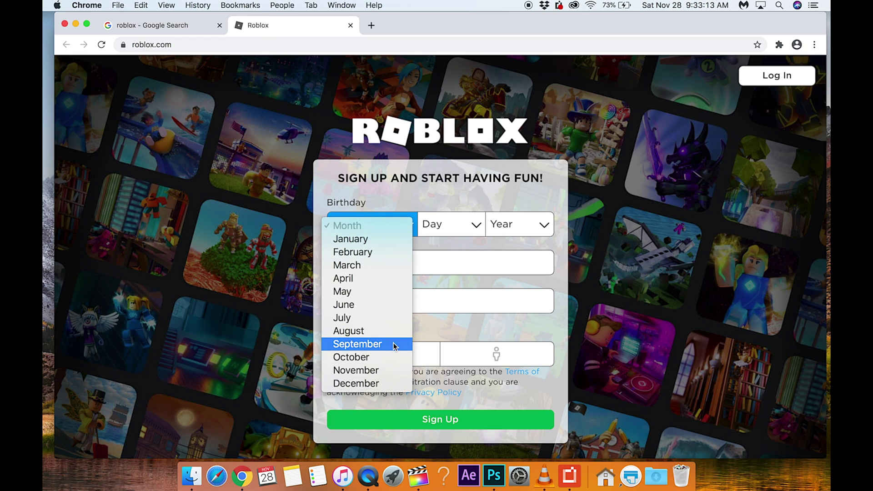
click(409, 240)
click(455, 228)
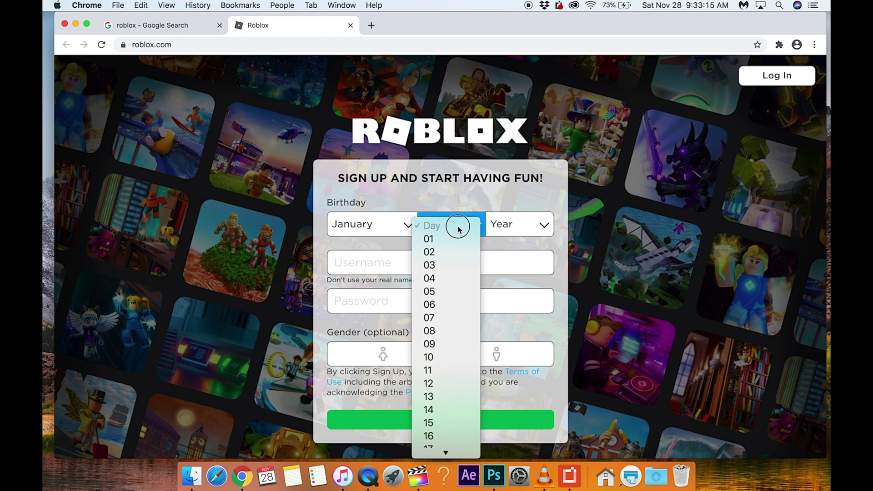
click(458, 241)
click(540, 228)
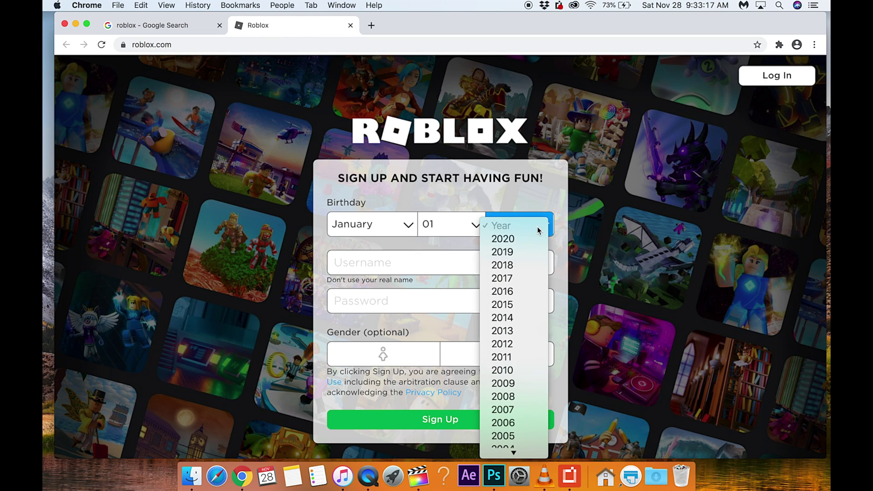
scroll(525, 352, down, 4)
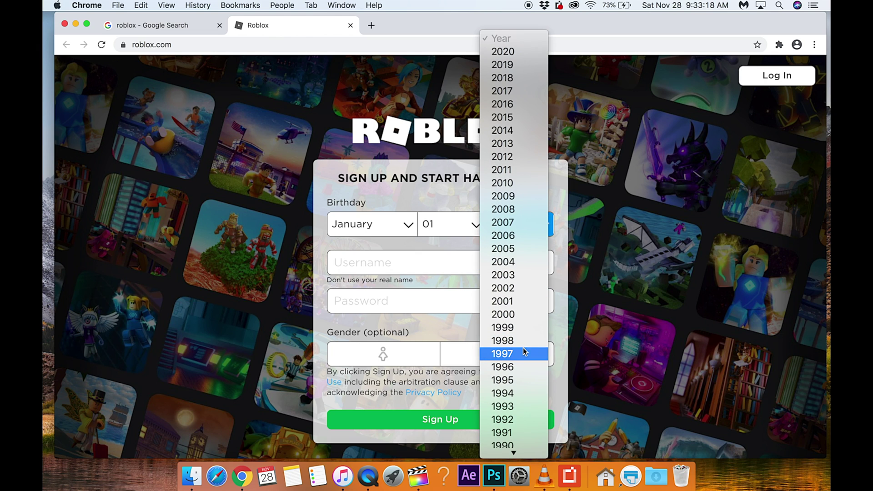
click(522, 322)
Try two candidate usernames in the Username field, both rejected by the form.
click(416, 263)
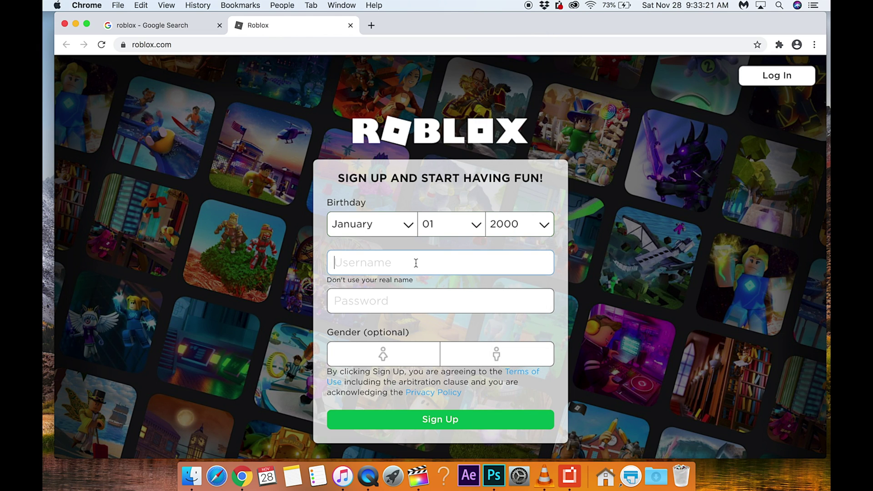
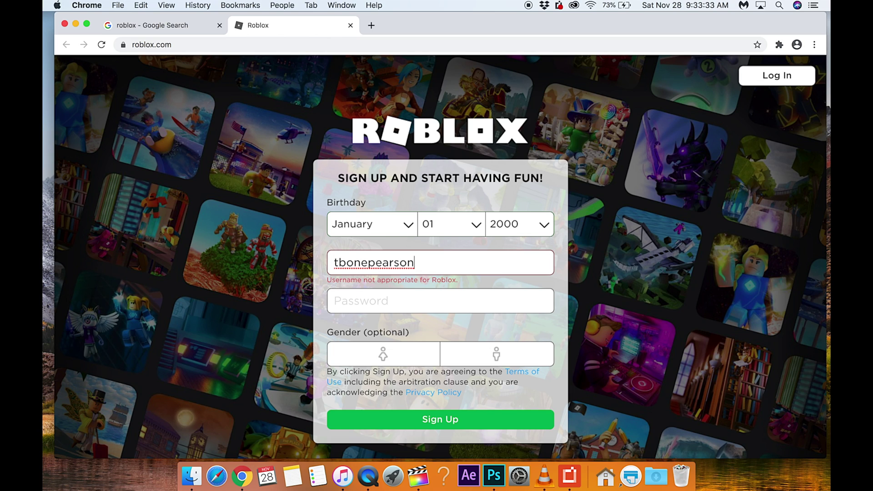
drag(430, 263, 313, 268)
text(ki)
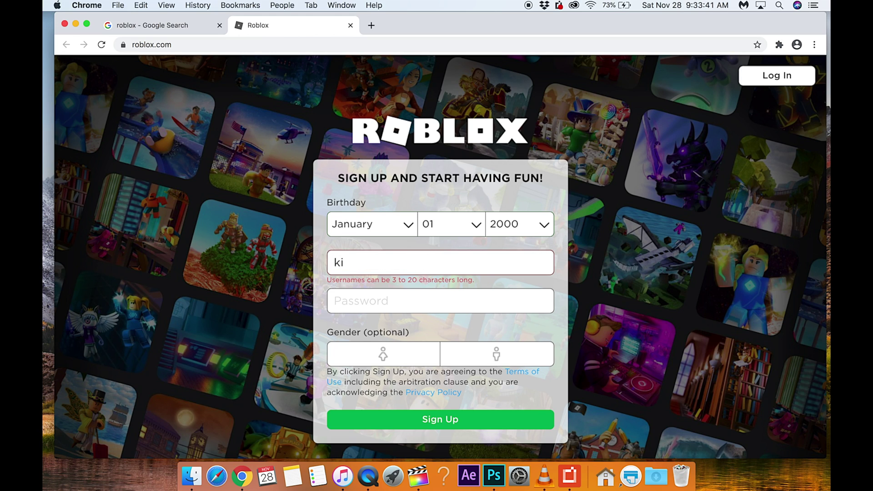
text(d)
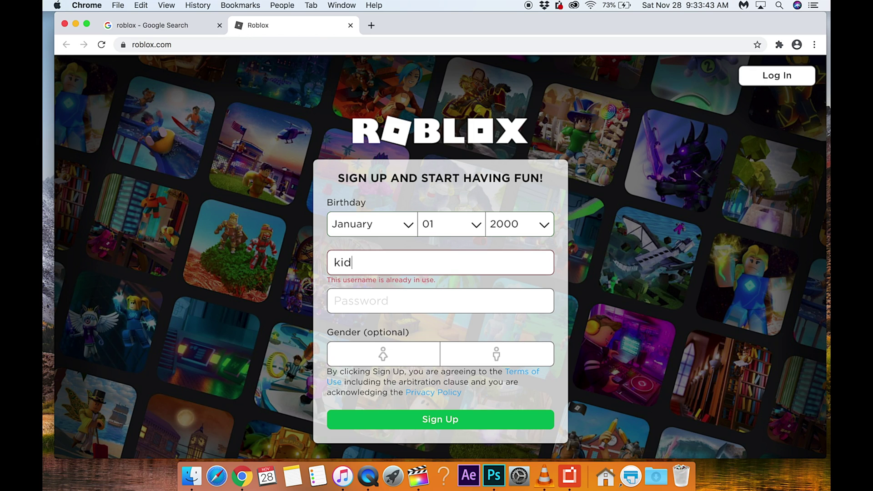
text(kidkidkid)
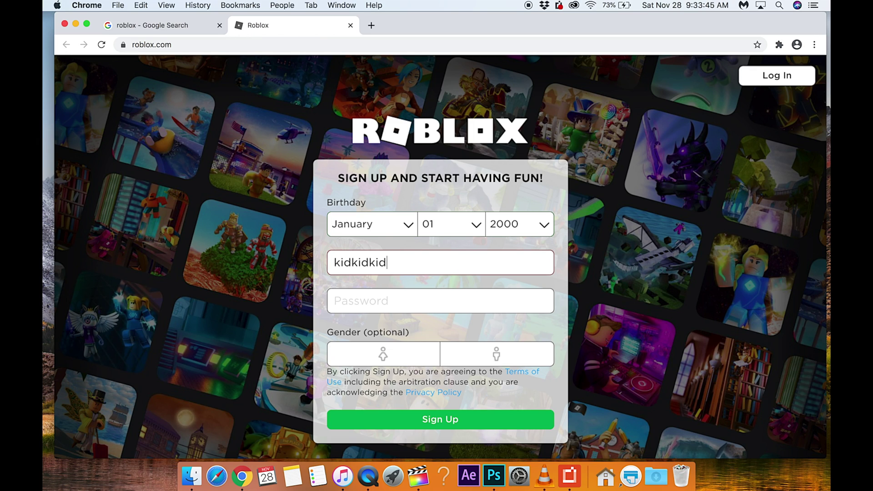
text(kid)
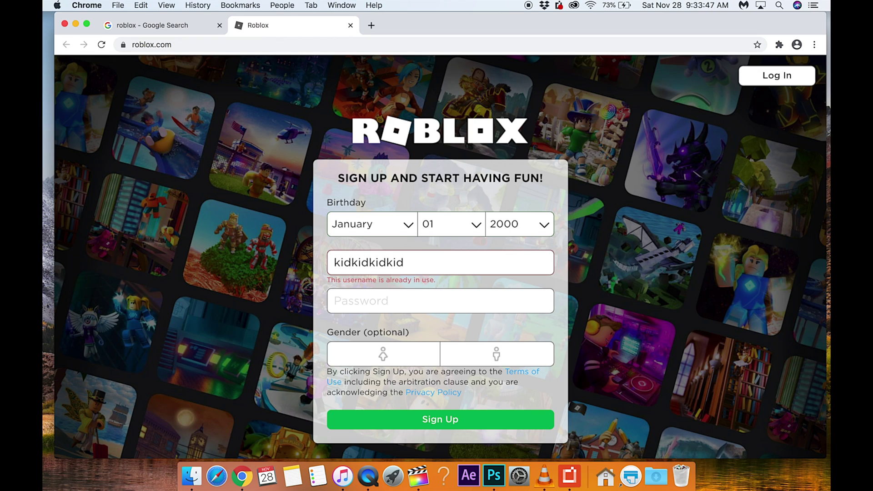
text(kid11)
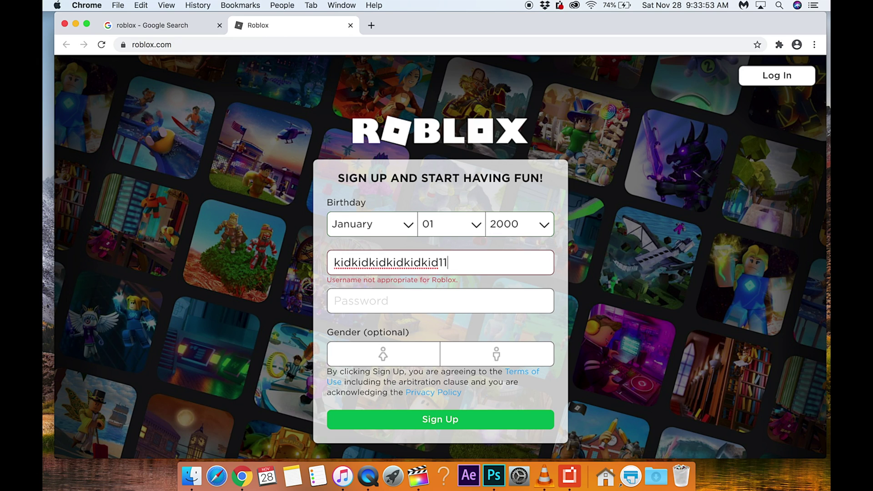
Clear the rejected name and enter a new username the form accepts.
key(BackSpace)
key(BackSpace)
key(BackSpace)
key(BackSpace)
key(BackSpace)
key(BackSpace)
key(BackSpace)
key(BackSpace)
key(BackSpace)
key(BackSpace)
key(BackSpace)
key(BackSpace)
key(BackSpace)
key(BackSpace)
key(BackSpace)
key(BackSpace)
key(BackSpace)
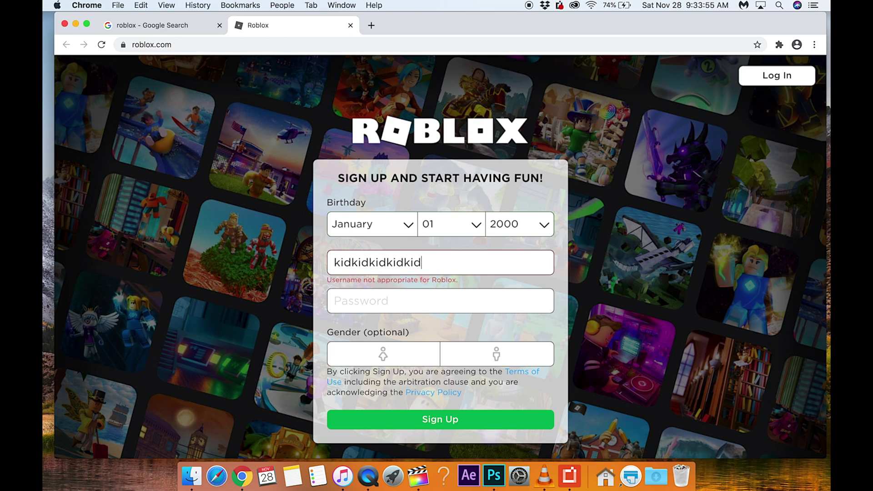
key(BackSpace)
key(BackSpace)
key(BackSpace)
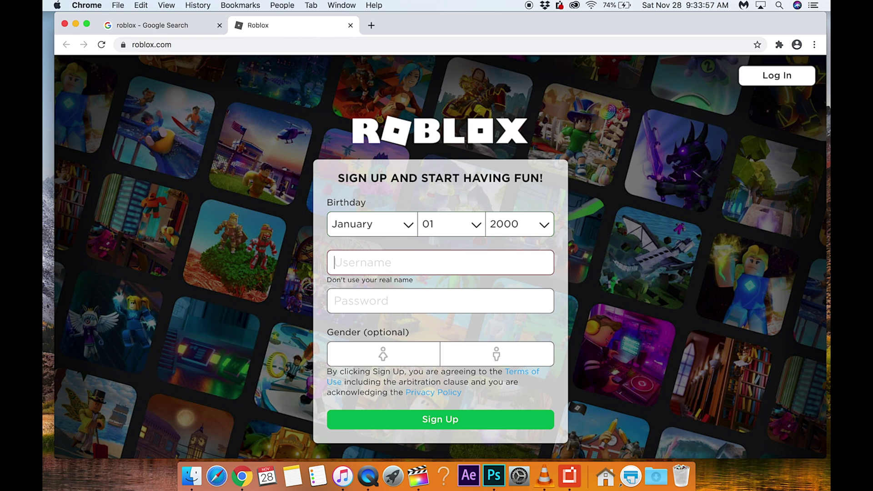
text(jason)
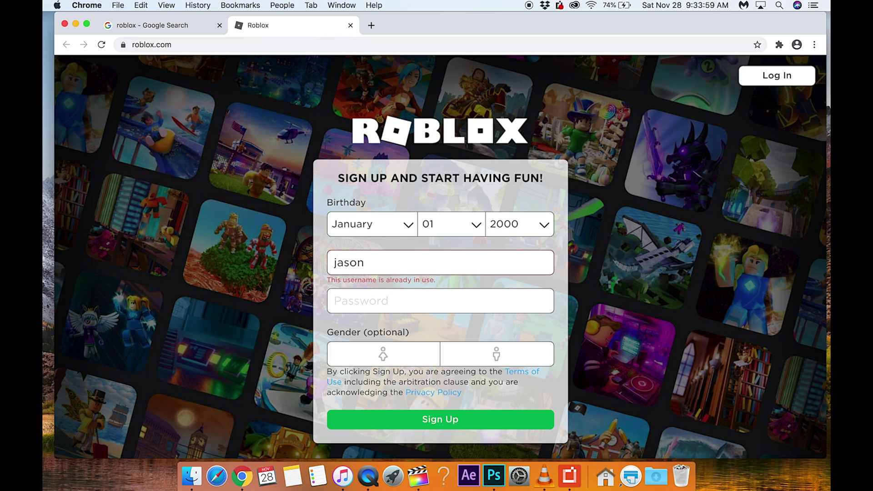
text(jason345)
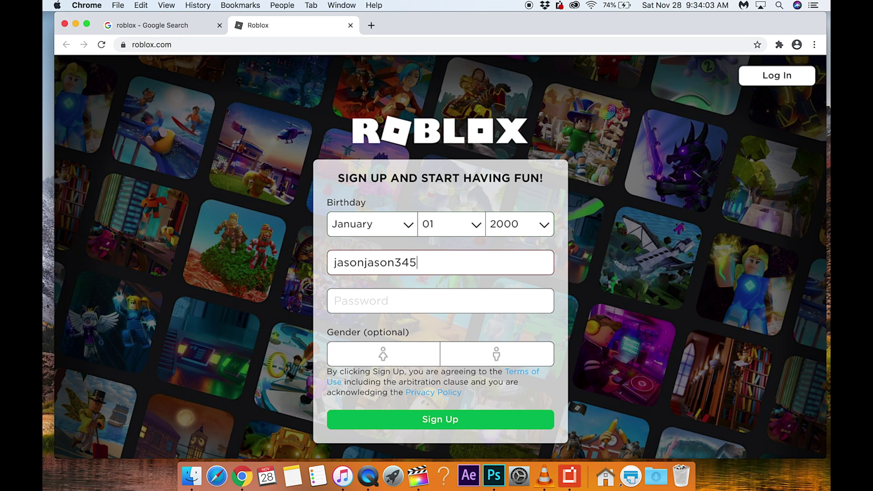
text(671)
click(452, 263)
drag(453, 263, 334, 256)
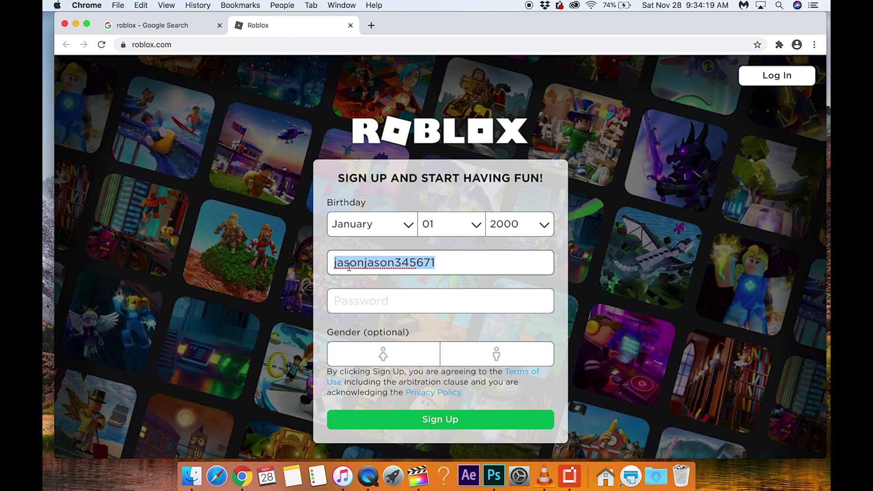
click(458, 265)
Enter the account password, pick the second gender option, and submit the sign-up form.
click(441, 298)
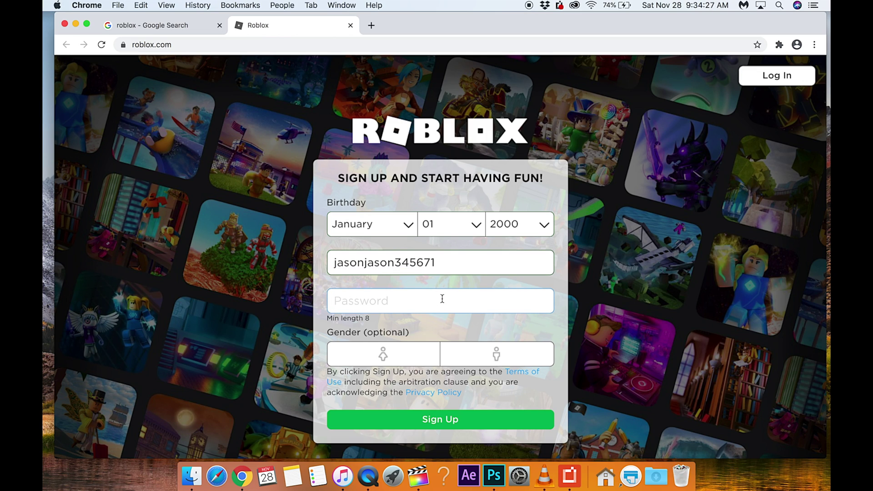
text(•••••)
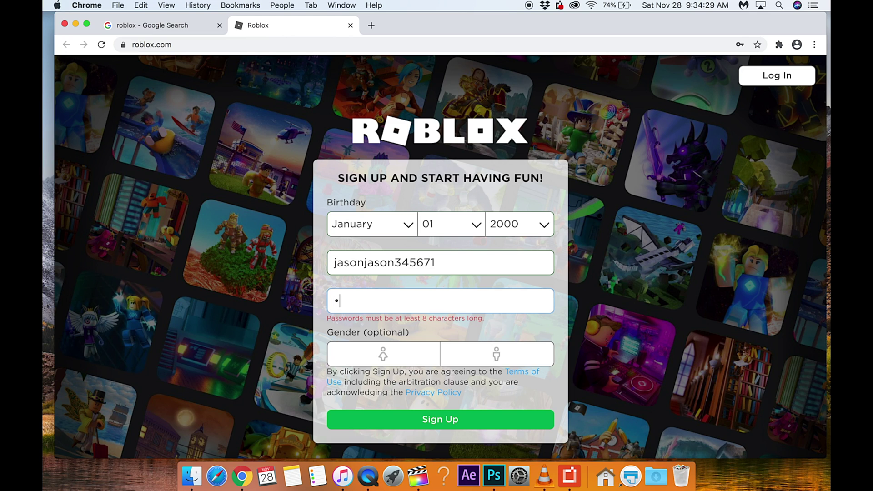
text(•••••)
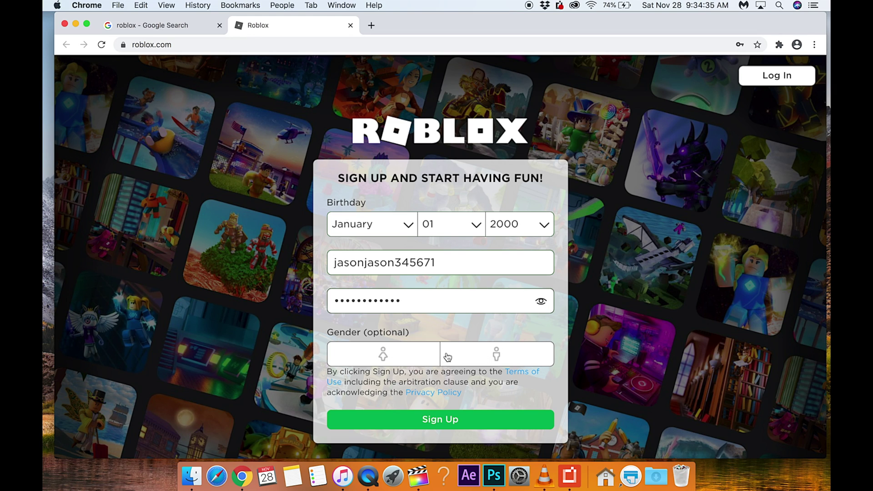
click(506, 359)
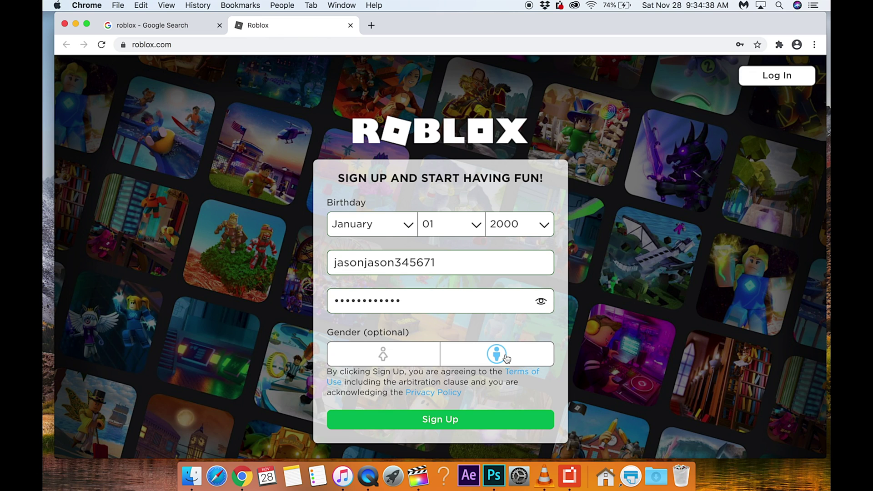
click(469, 426)
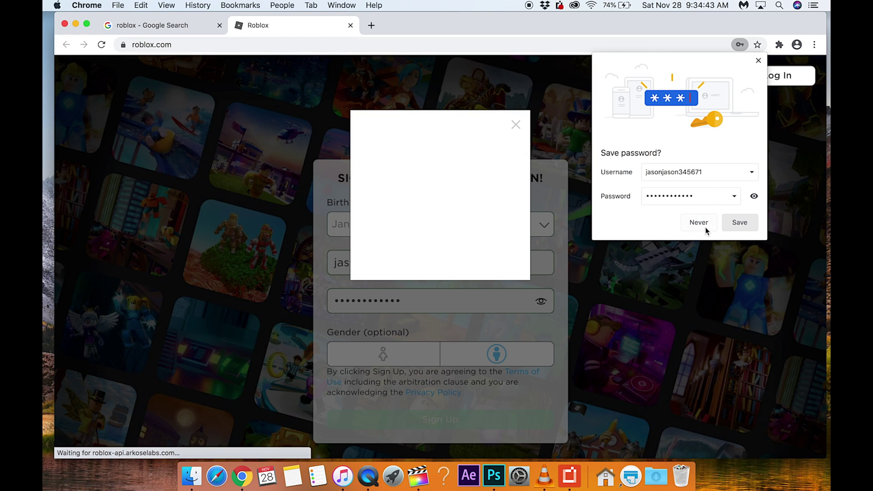
Save the login in Chrome, then pass verification by choosing the penguin tile.
click(737, 223)
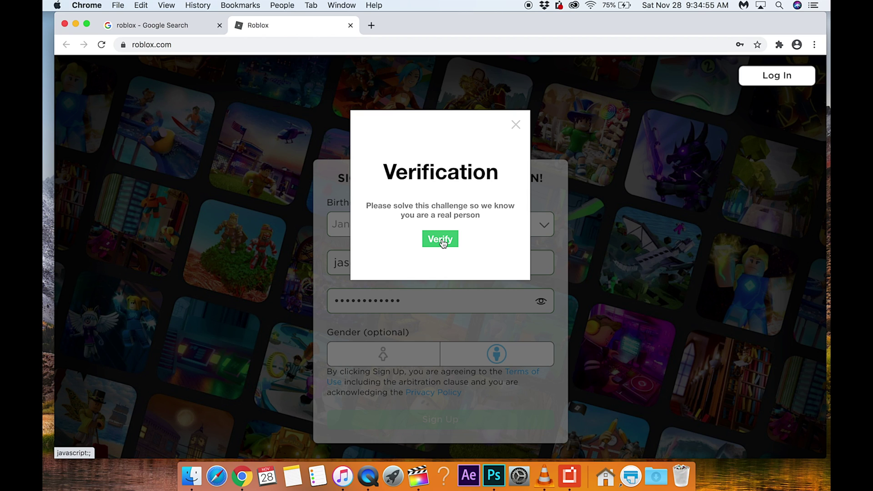
click(441, 241)
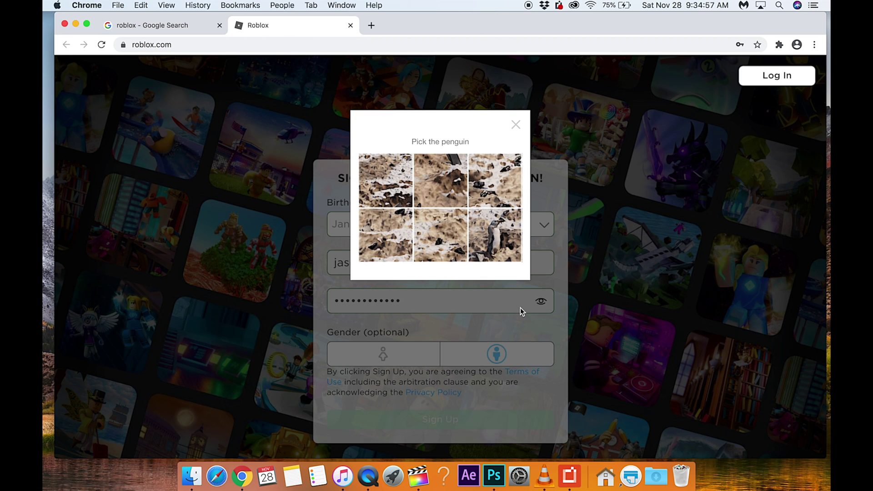
click(494, 244)
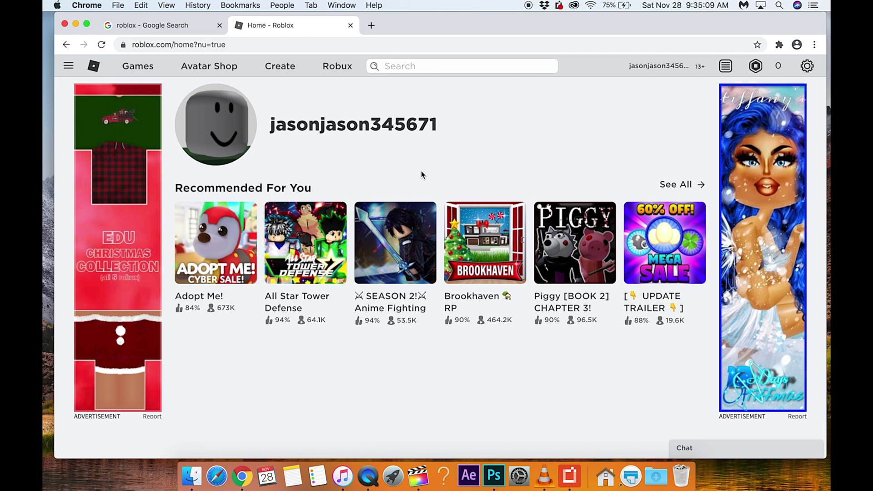
scroll(426, 353, down, 3)
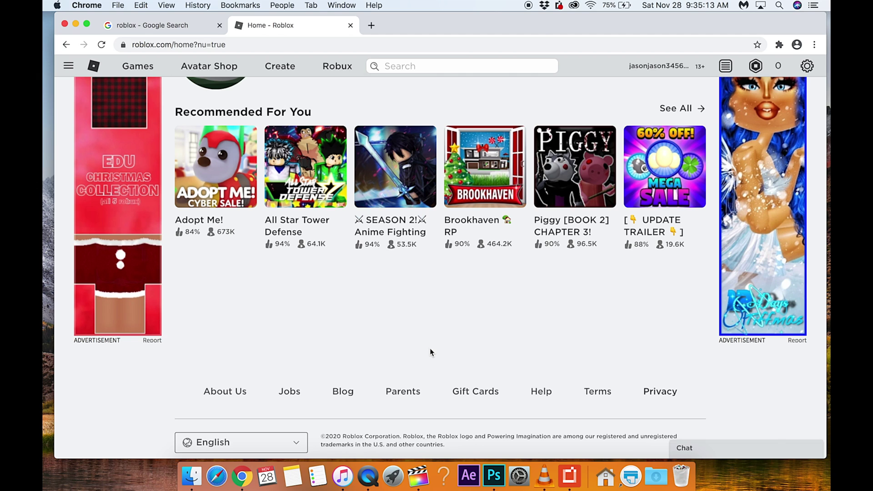
scroll(443, 334, up, 3)
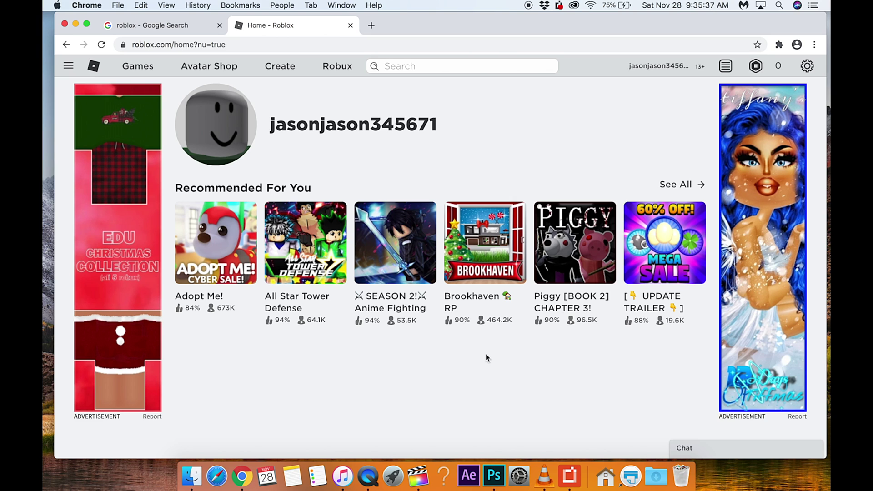
scroll(486, 353, down, 3)
scroll(487, 339, up, 3)
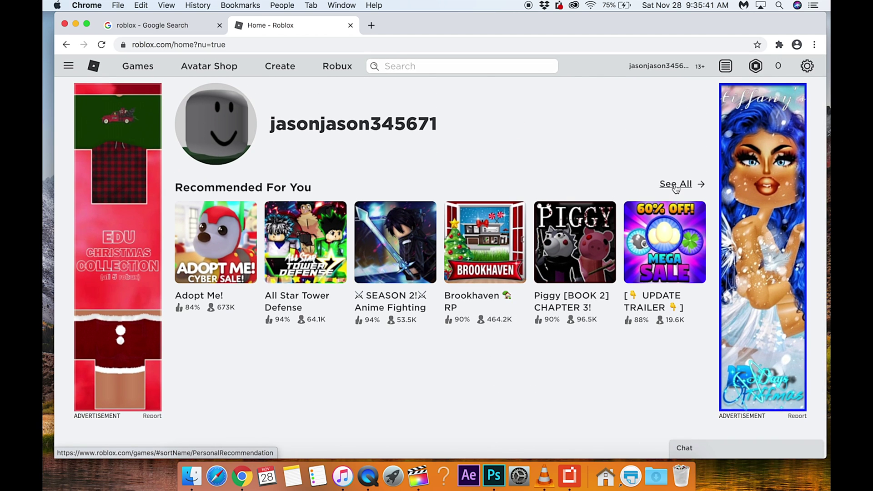
Browse all Recommended For You games and open the Adopt Me! game page.
click(676, 186)
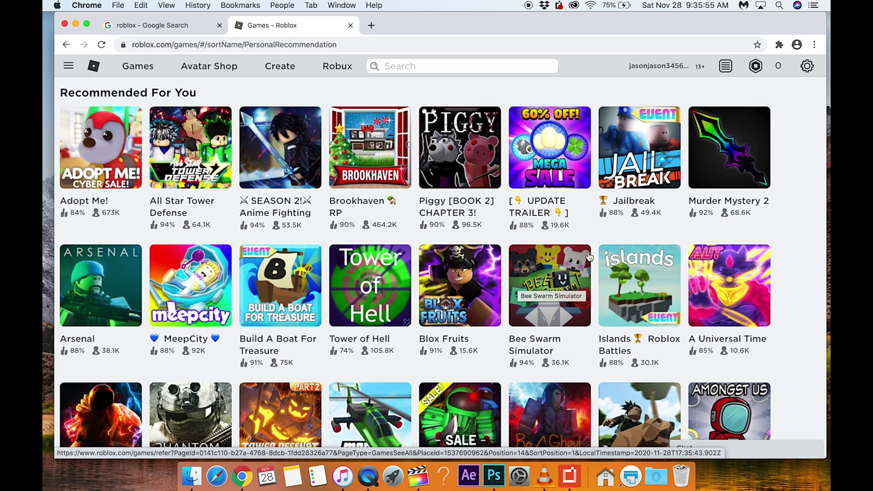
scroll(559, 280, down, 3)
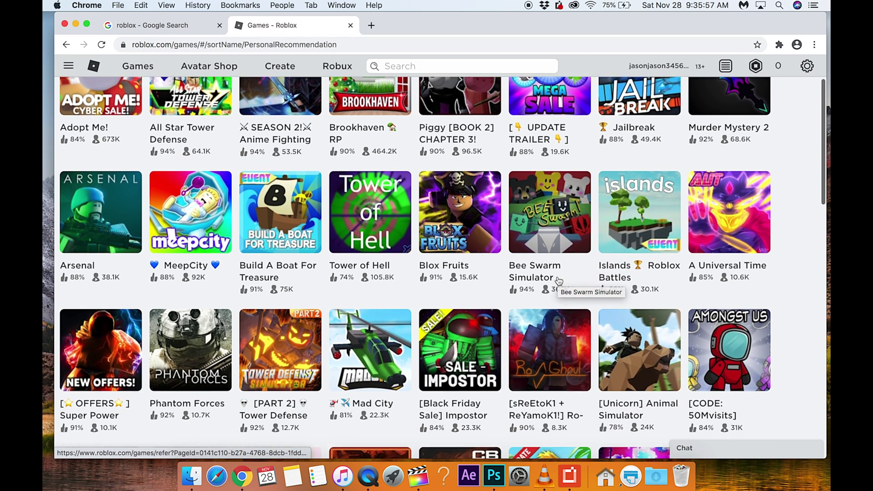
scroll(559, 280, down, 2)
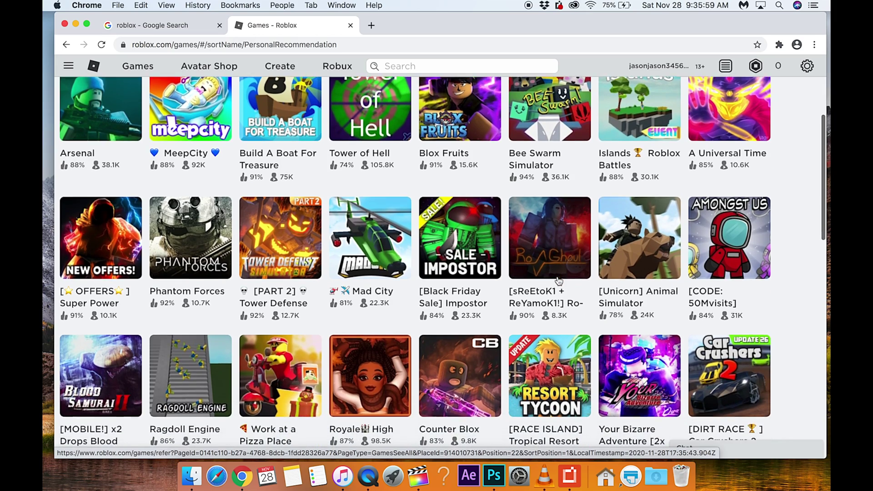
scroll(559, 280, down, 1)
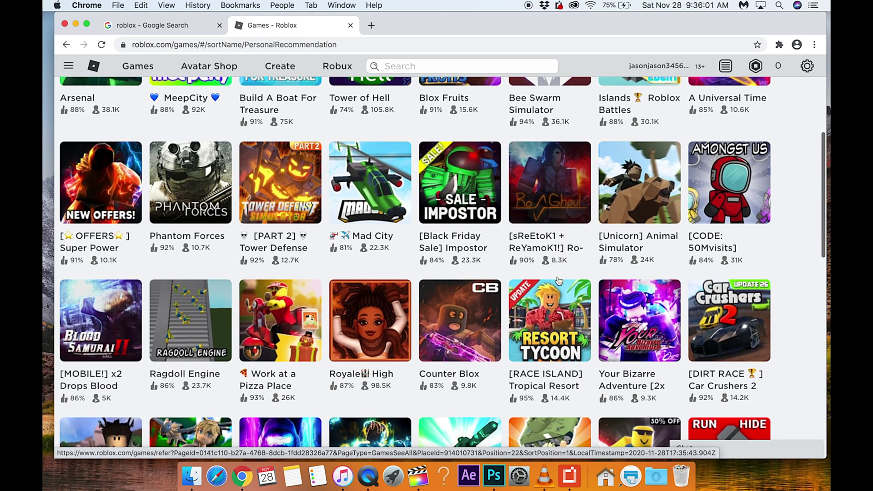
scroll(514, 231, up, 5)
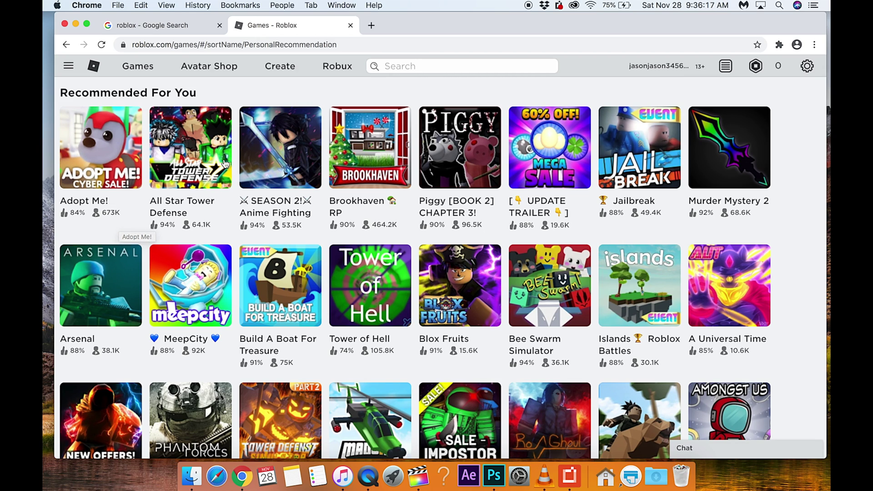
click(90, 146)
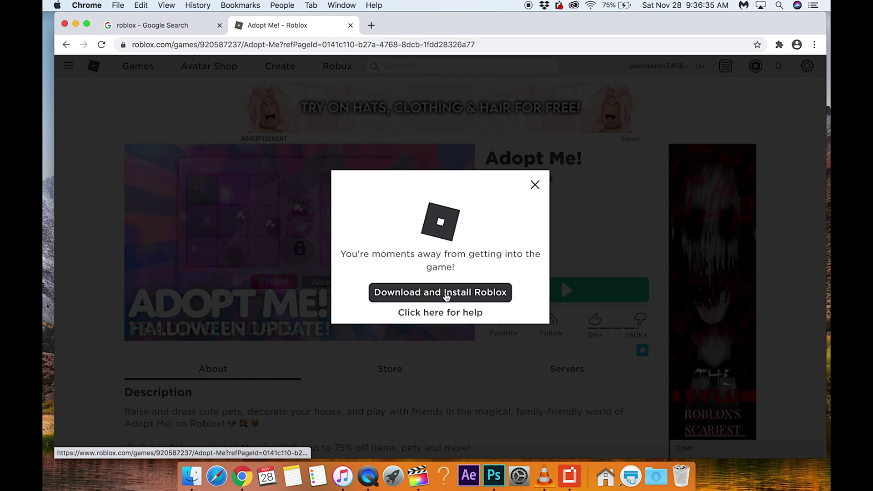
Download the Roblox installer and open the downloaded Roblox.dmg from Chrome's download bar.
click(444, 293)
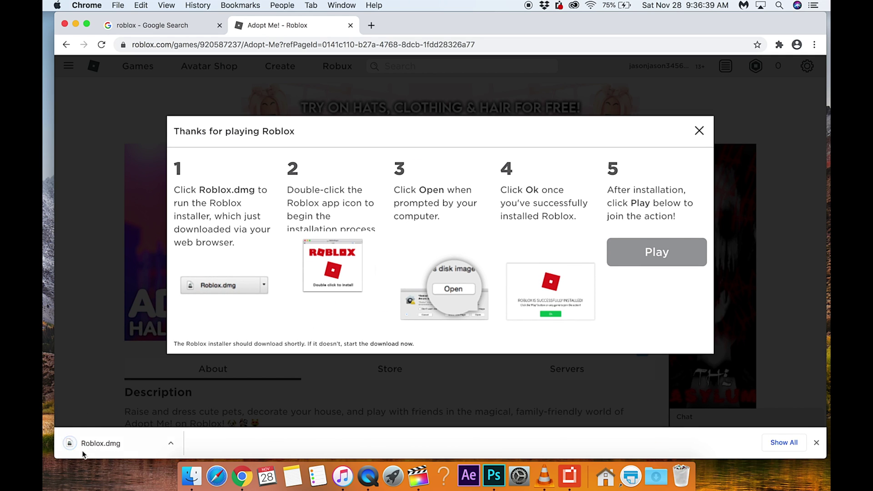
click(171, 443)
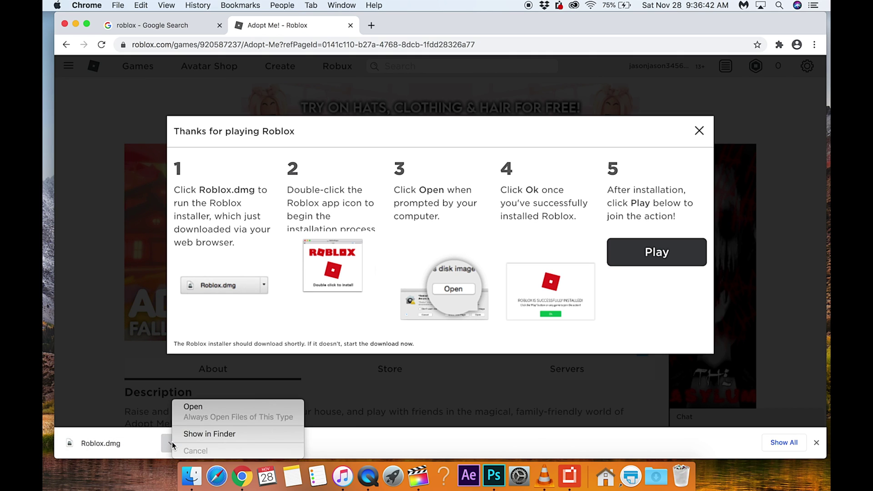
click(203, 407)
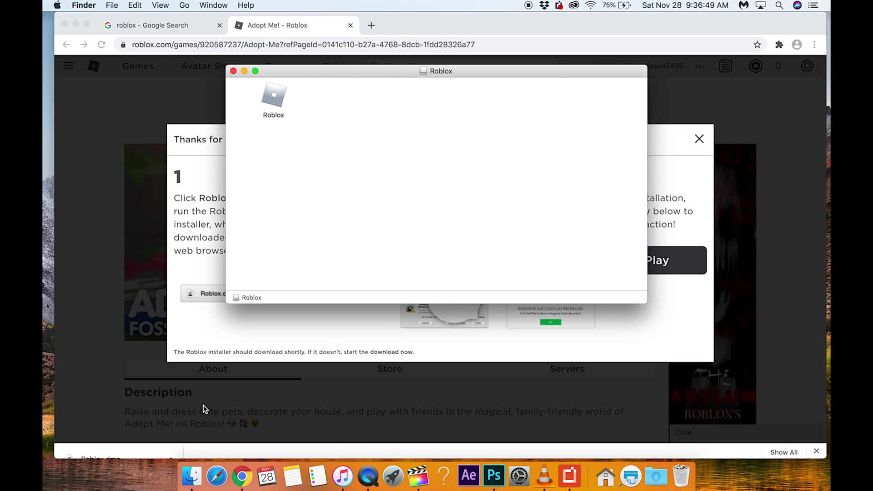
Launch Roblox from the disk image and approve both macOS open-app security prompts.
double_click(276, 98)
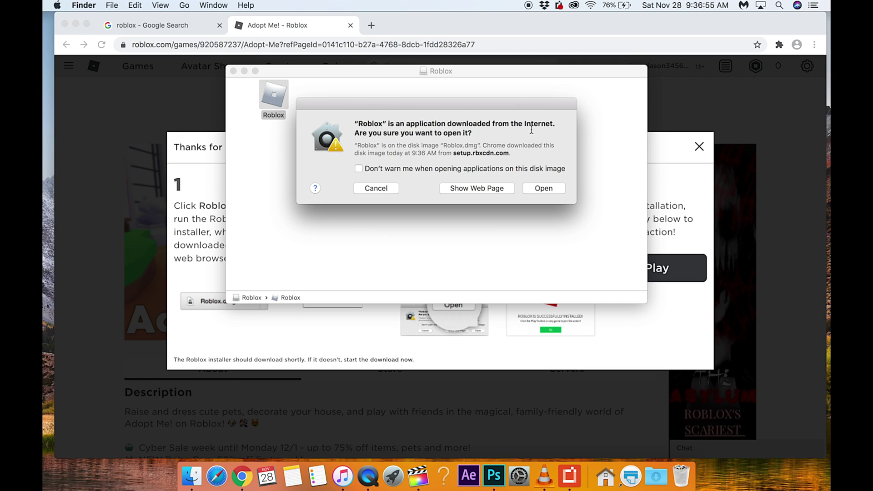
click(542, 188)
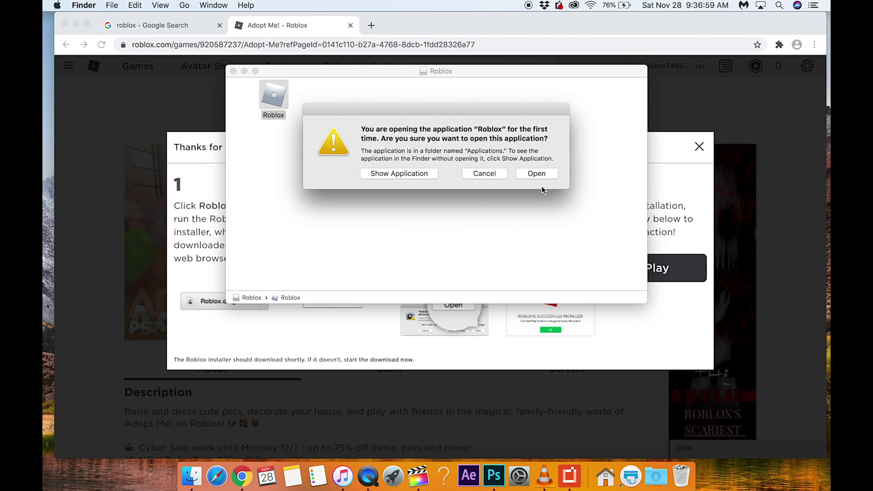
click(534, 176)
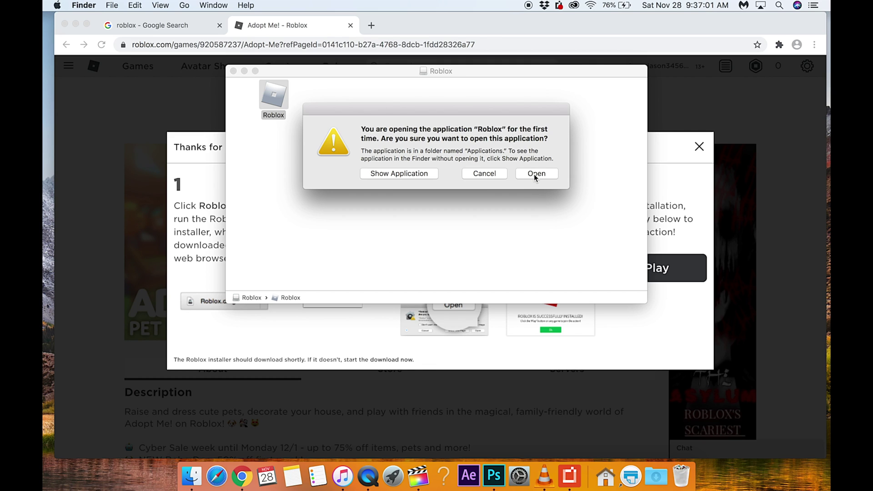